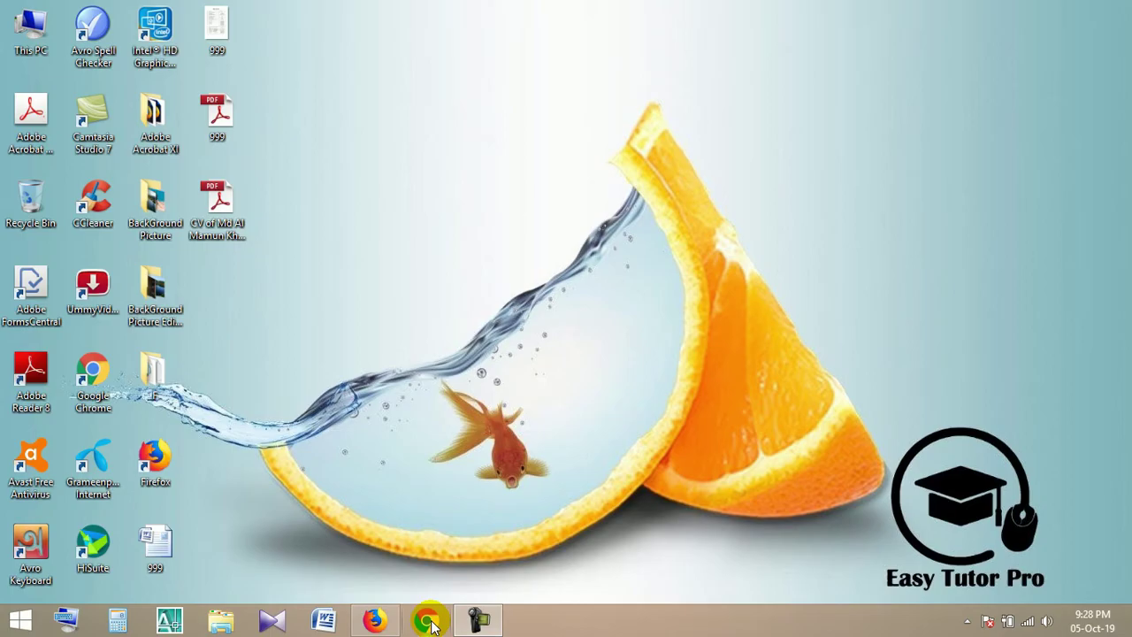
Launch Google Chrome from the Windows taskbar to a blank New Tab page
left_click(429, 621)
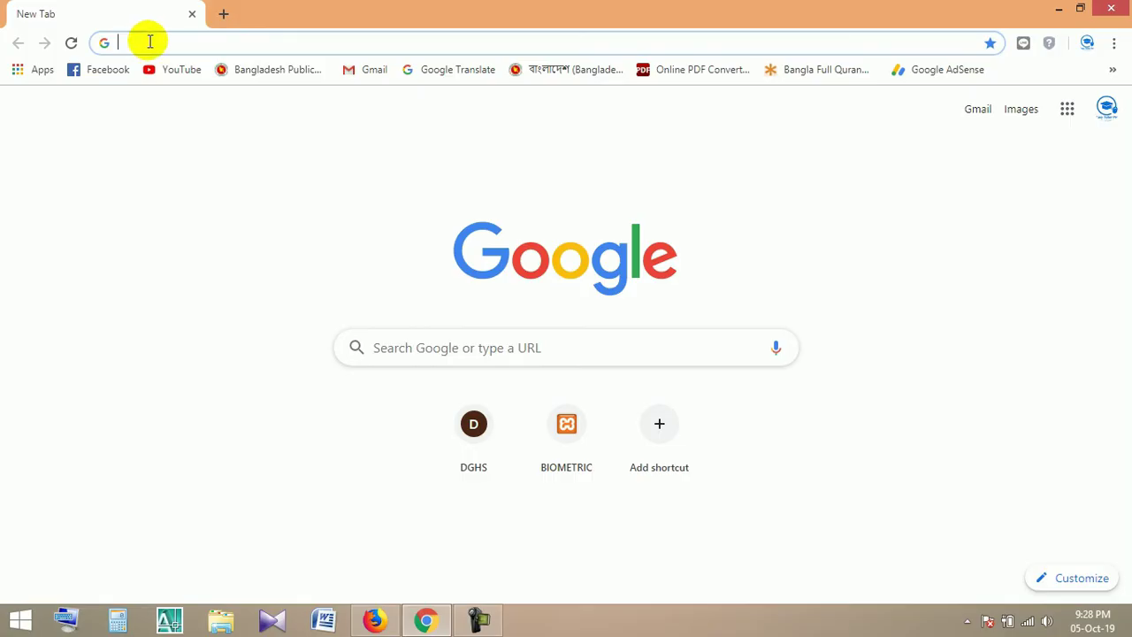
Go to ibas.finance.gov.bd, choose iBAS++, and open the Register Yourself self-registration form
left_click(150, 41)
type("ibas")
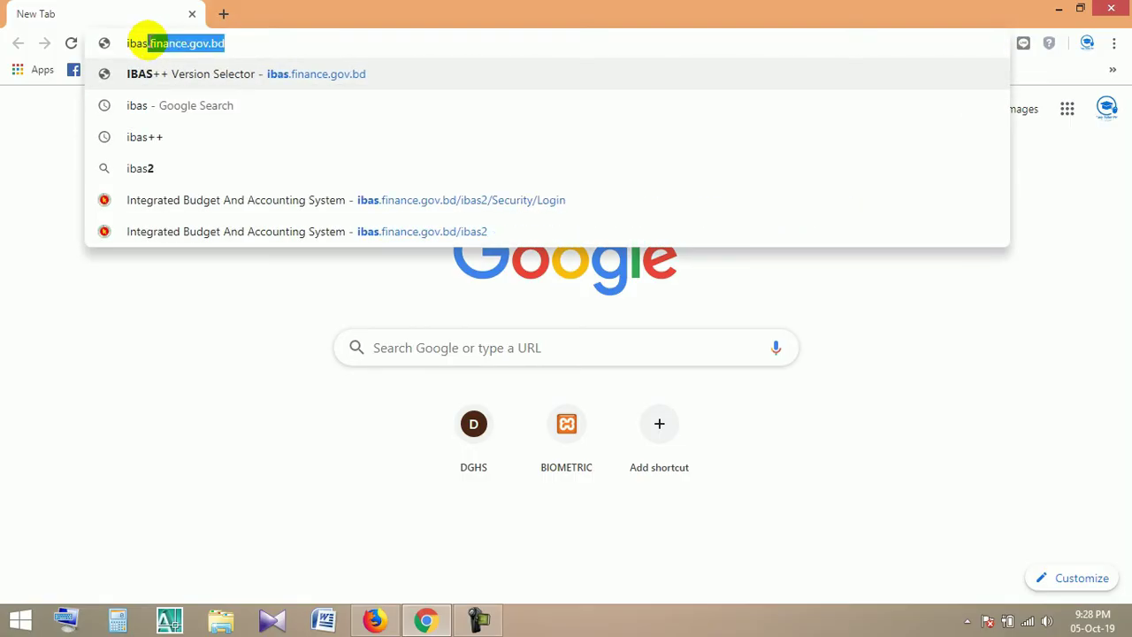
type(".fi")
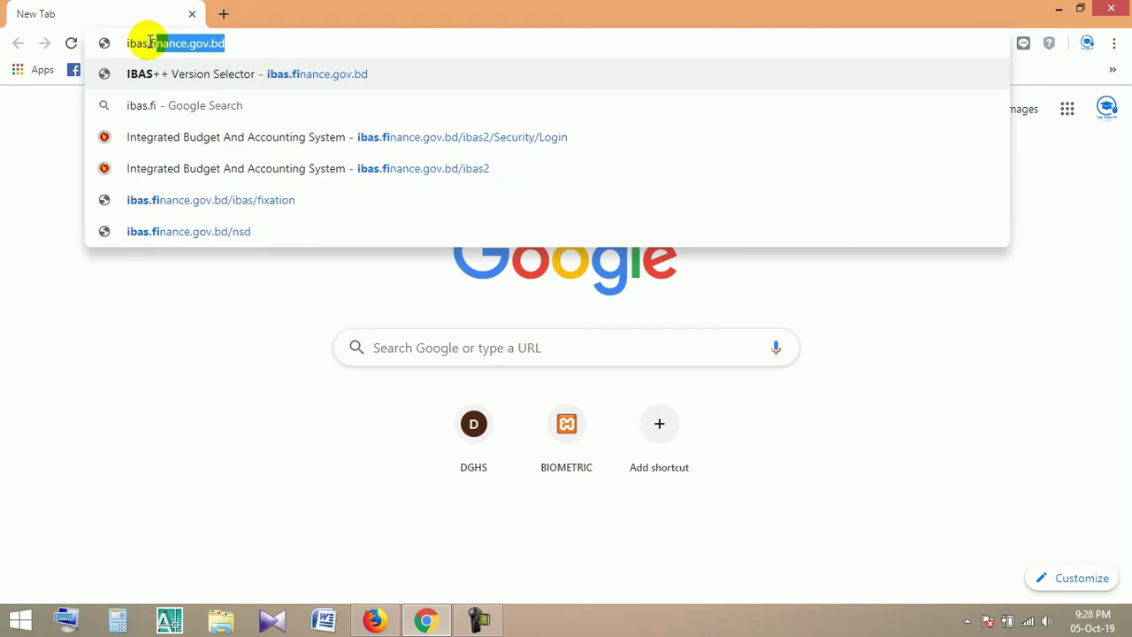
type("nance")
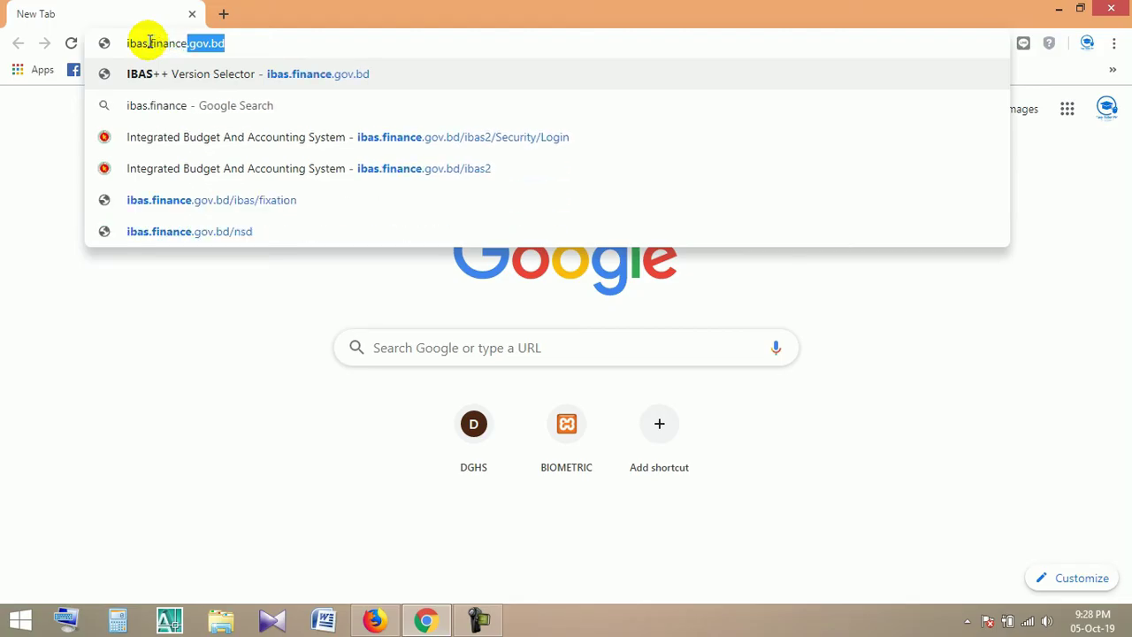
type(".go")
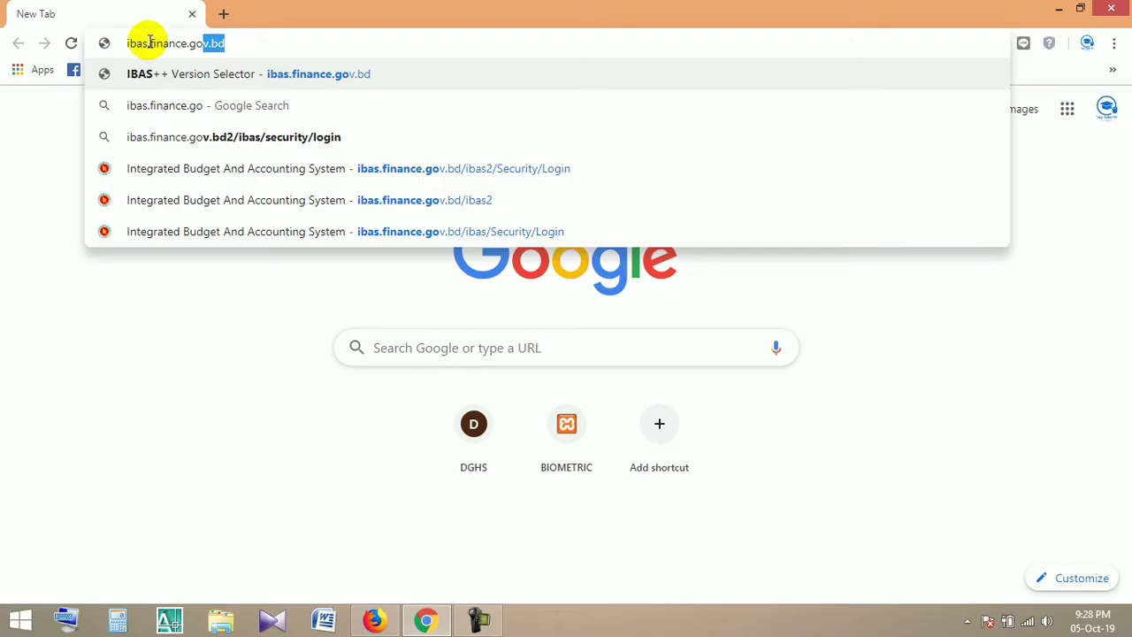
type("v.bd")
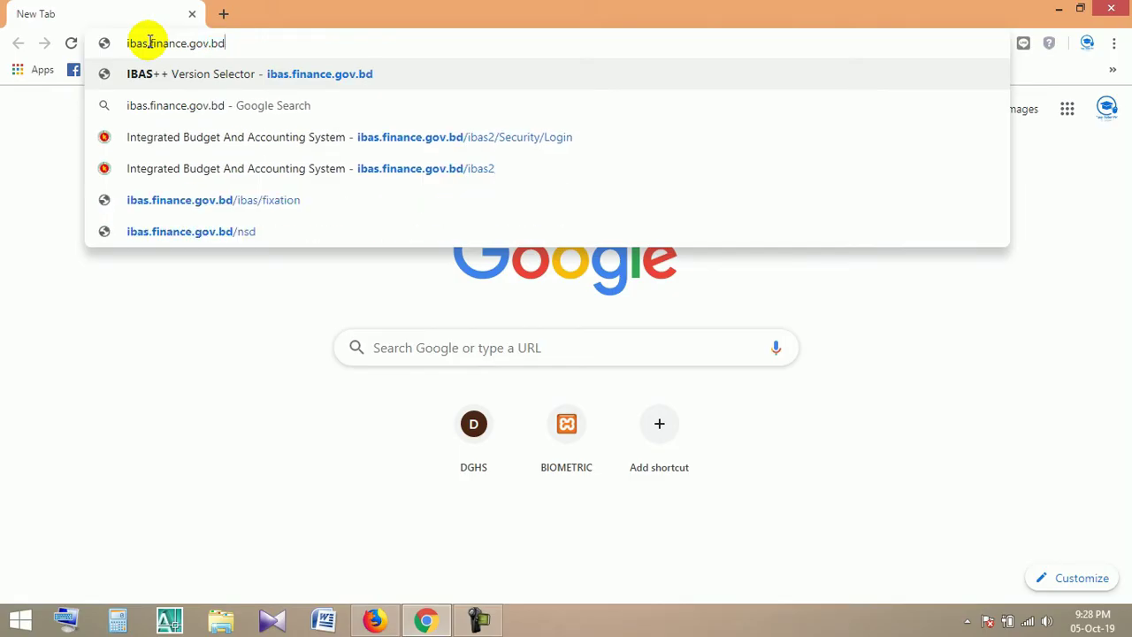
key("Return")
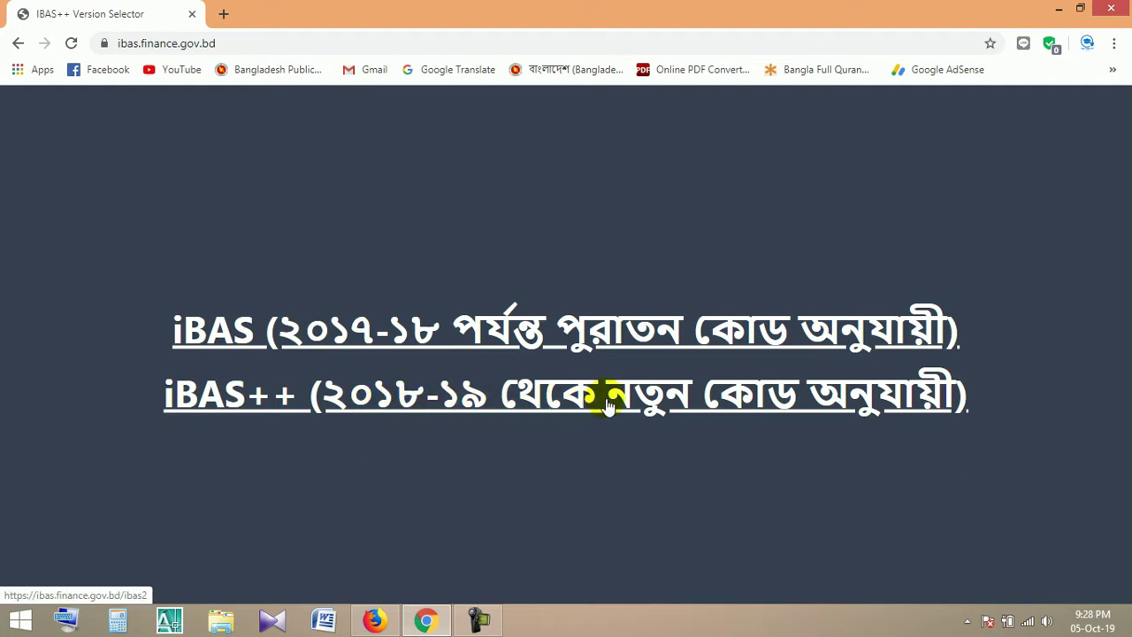
left_click(452, 399)
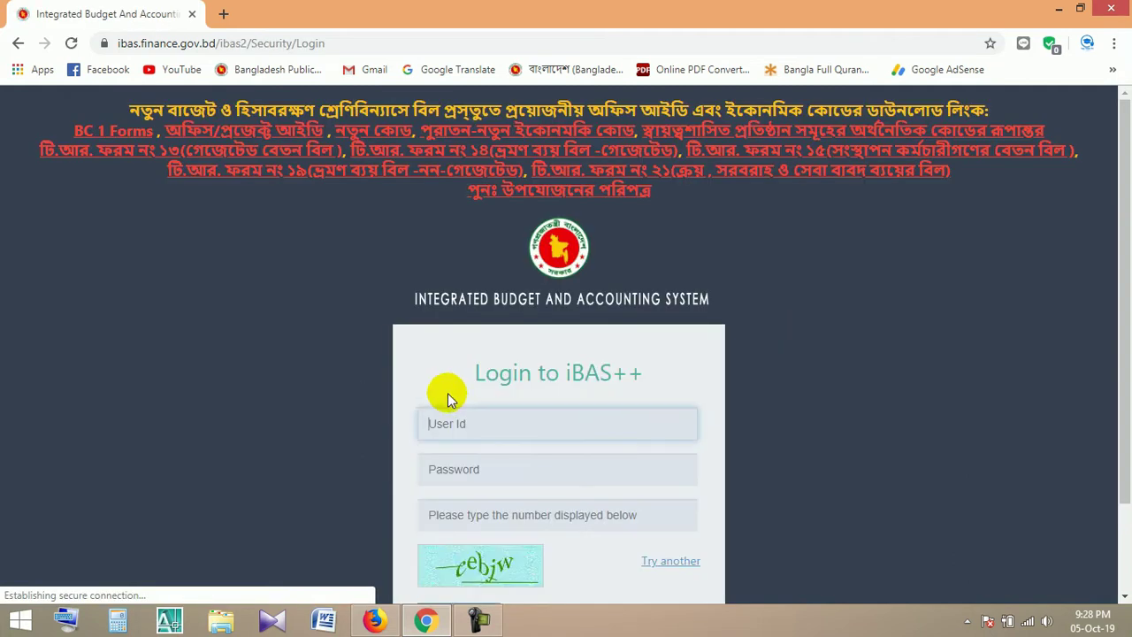
left_click_drag(1119, 298, 1119, 416)
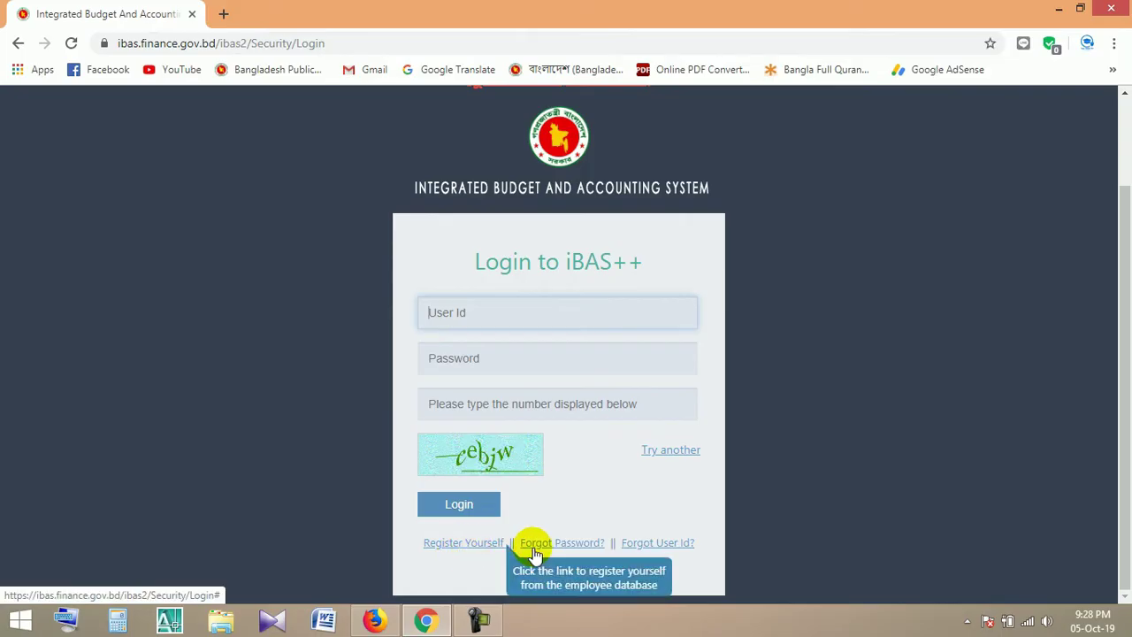
left_click(464, 546)
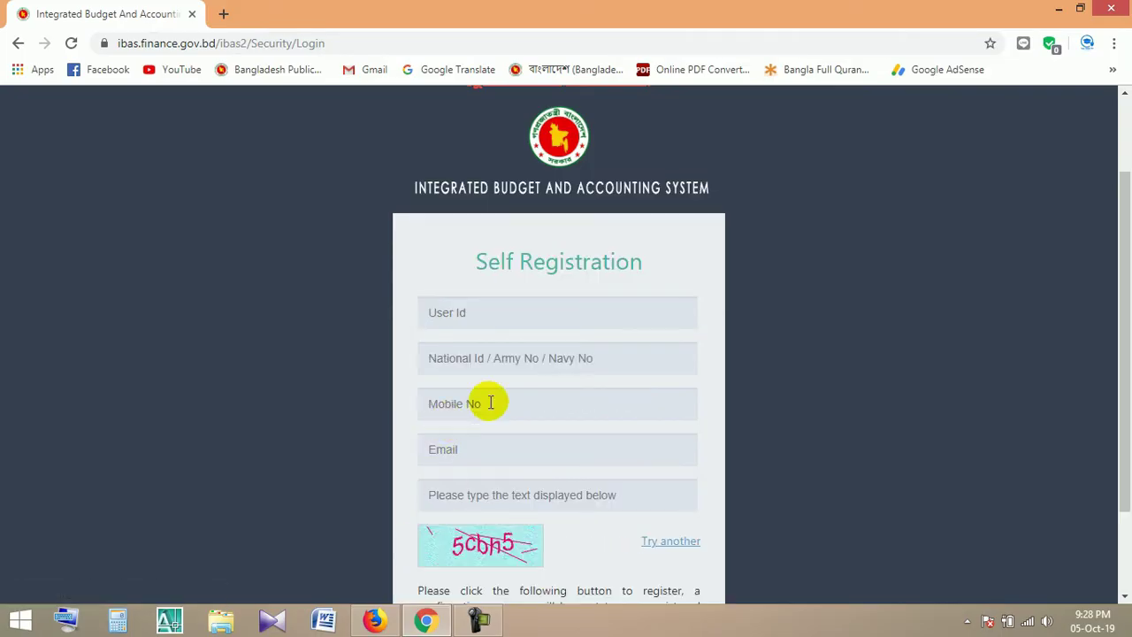
Enter the new user ID and the national ID number on the registration form
scroll(538, 366, "down", 3)
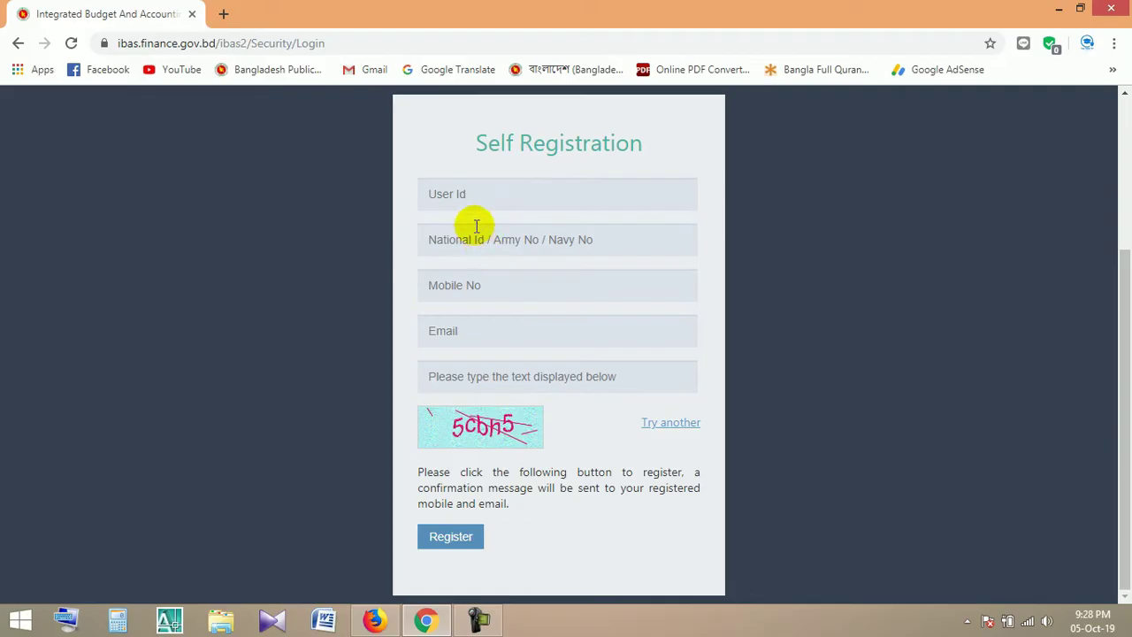
left_click(471, 198)
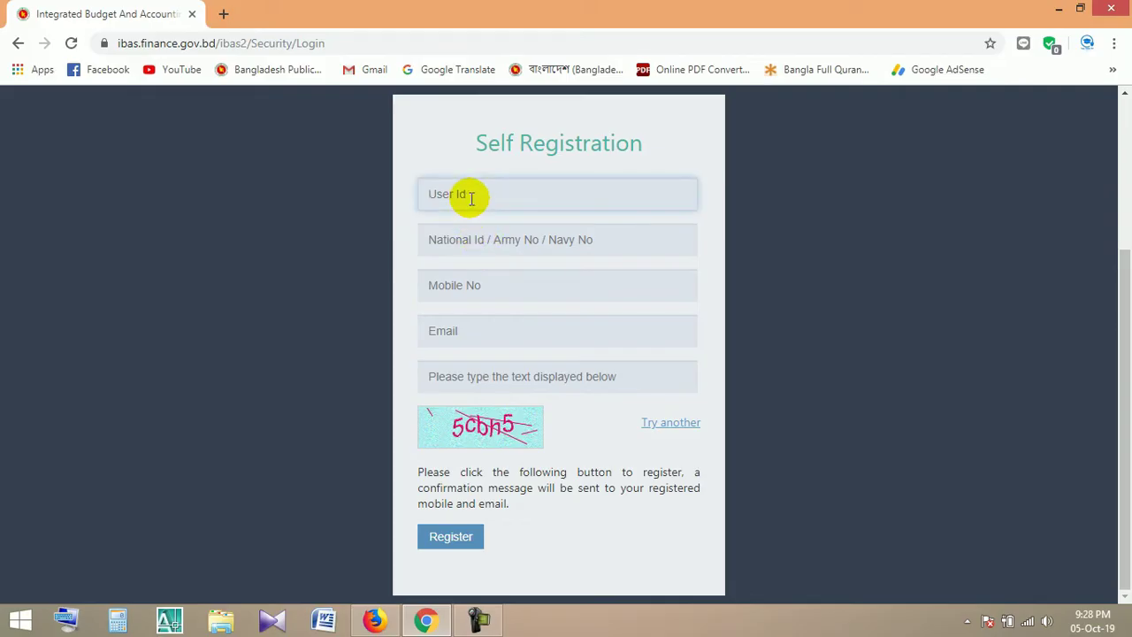
type("farjana1993")
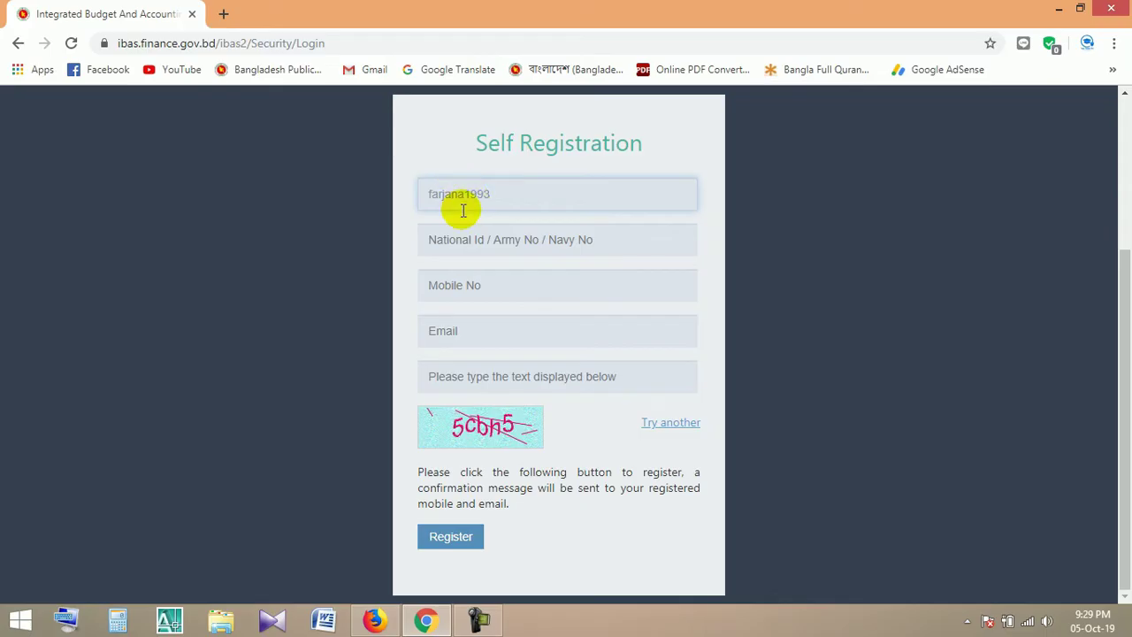
key("Tab")
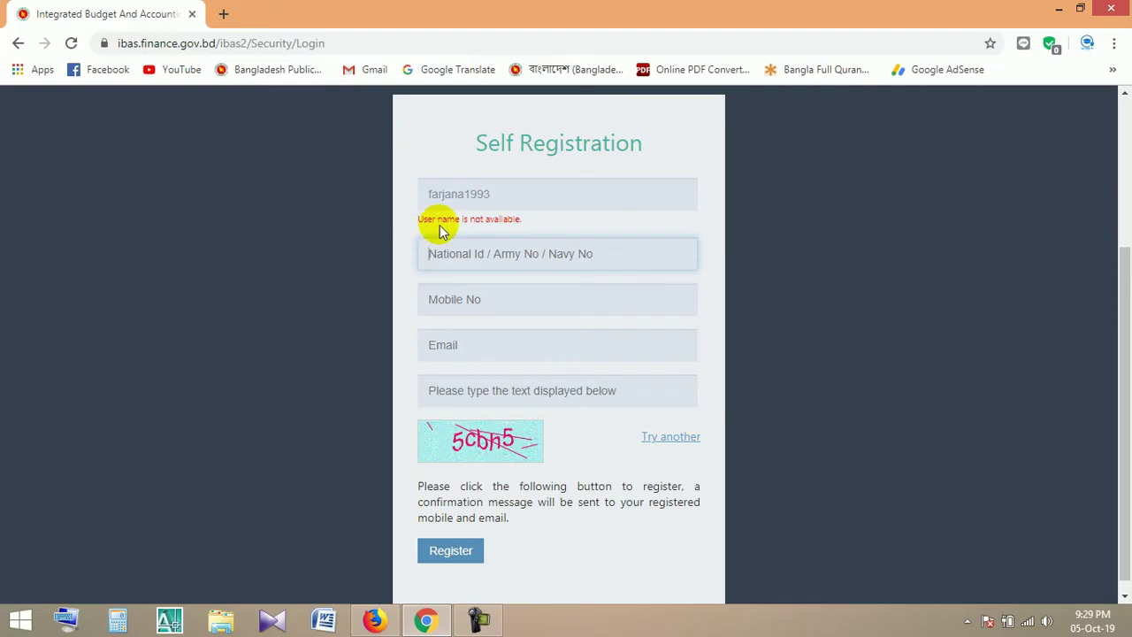
left_click(461, 254)
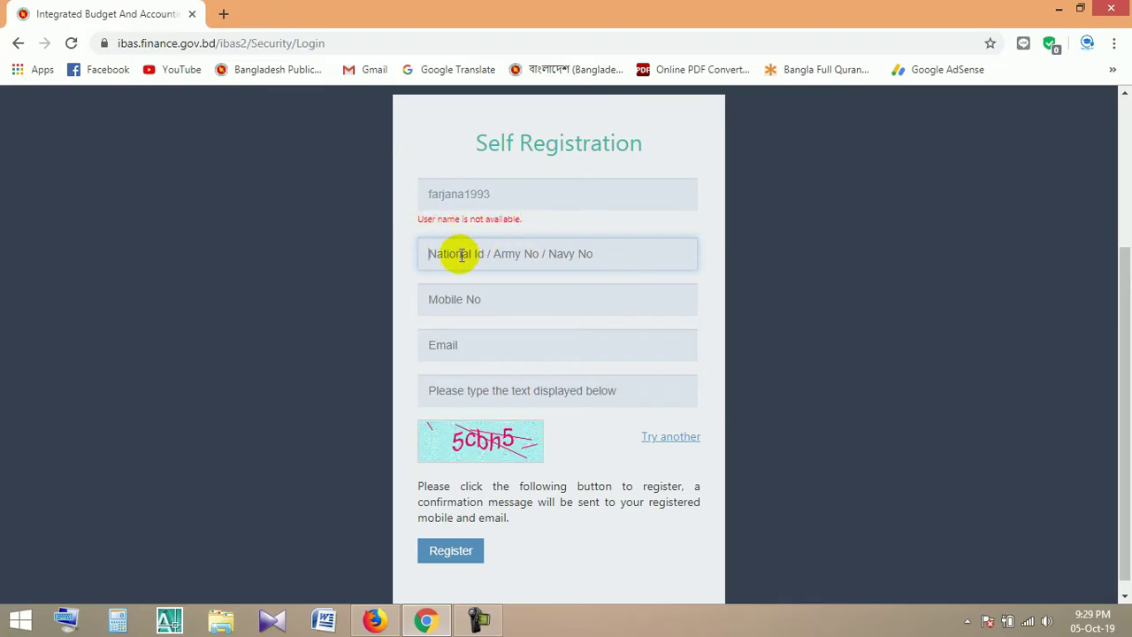
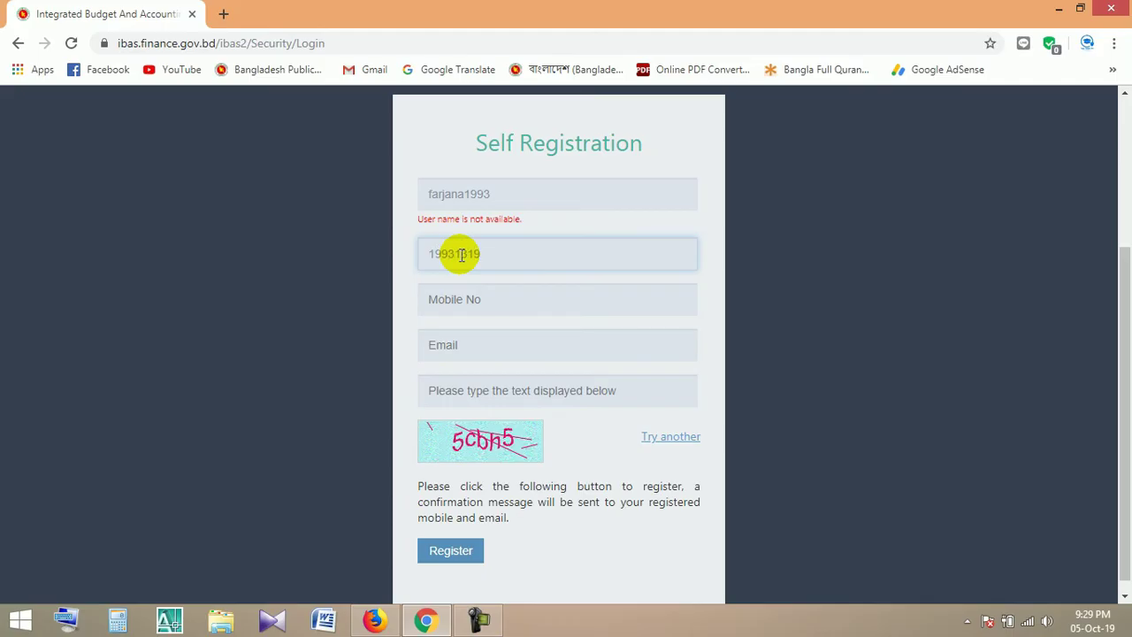
Begin the mobile number and enter the applicant's Gmail e-mail address
left_click(472, 302)
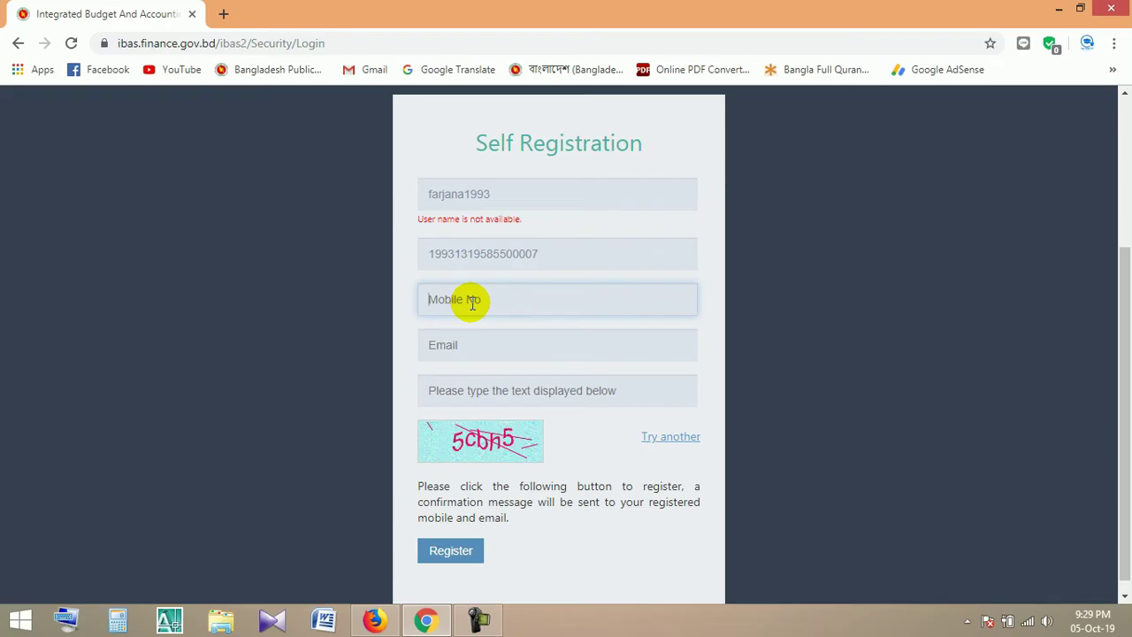
type("017")
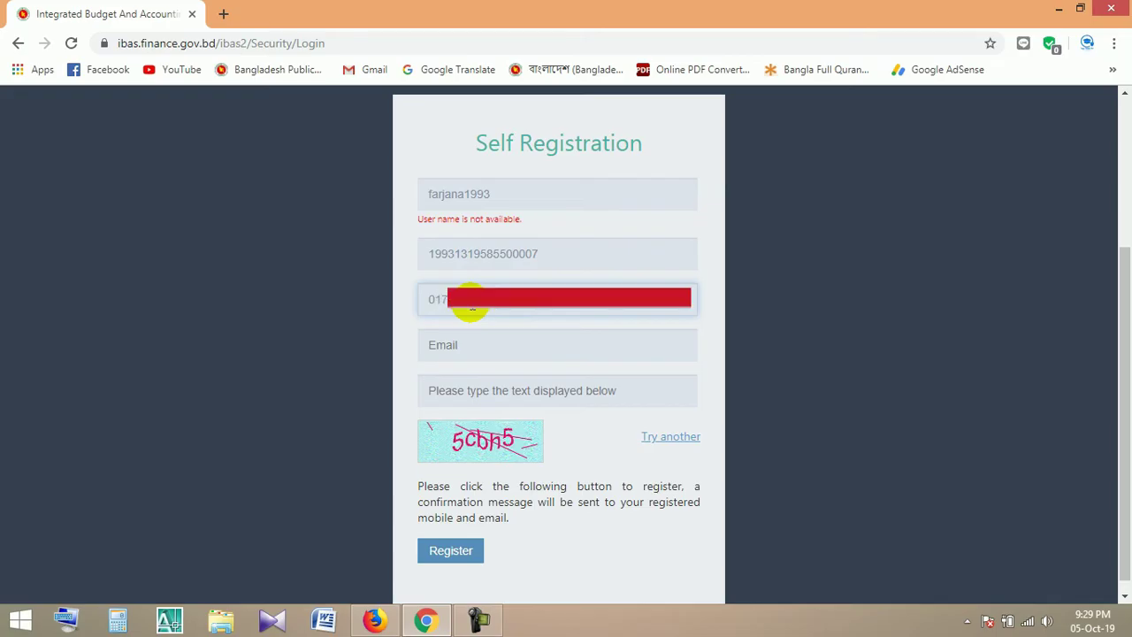
left_click(492, 348)
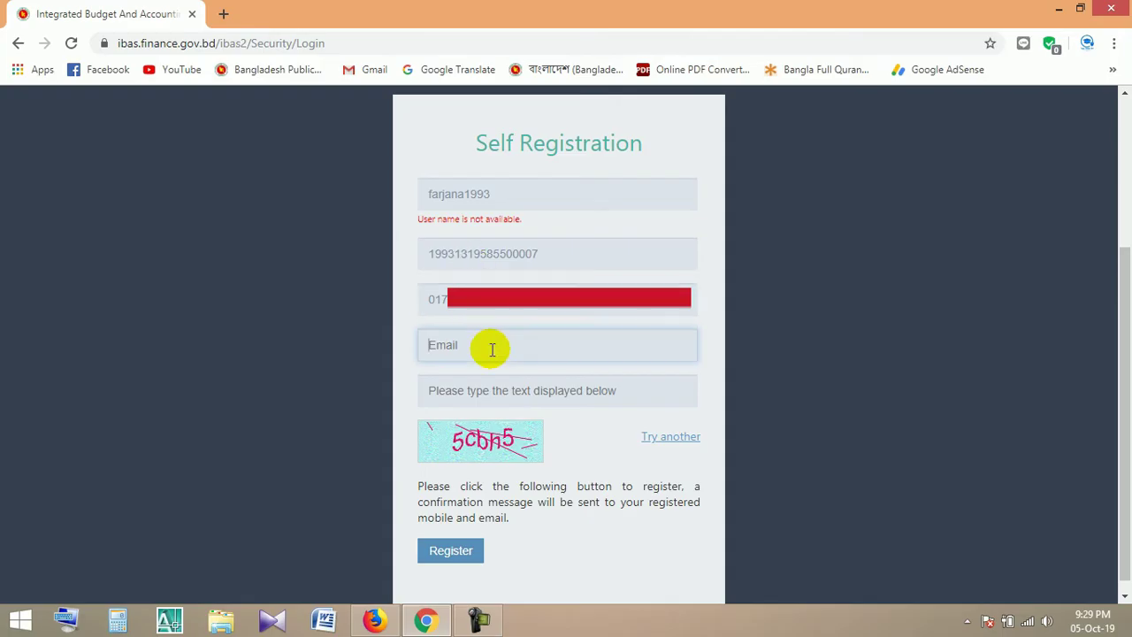
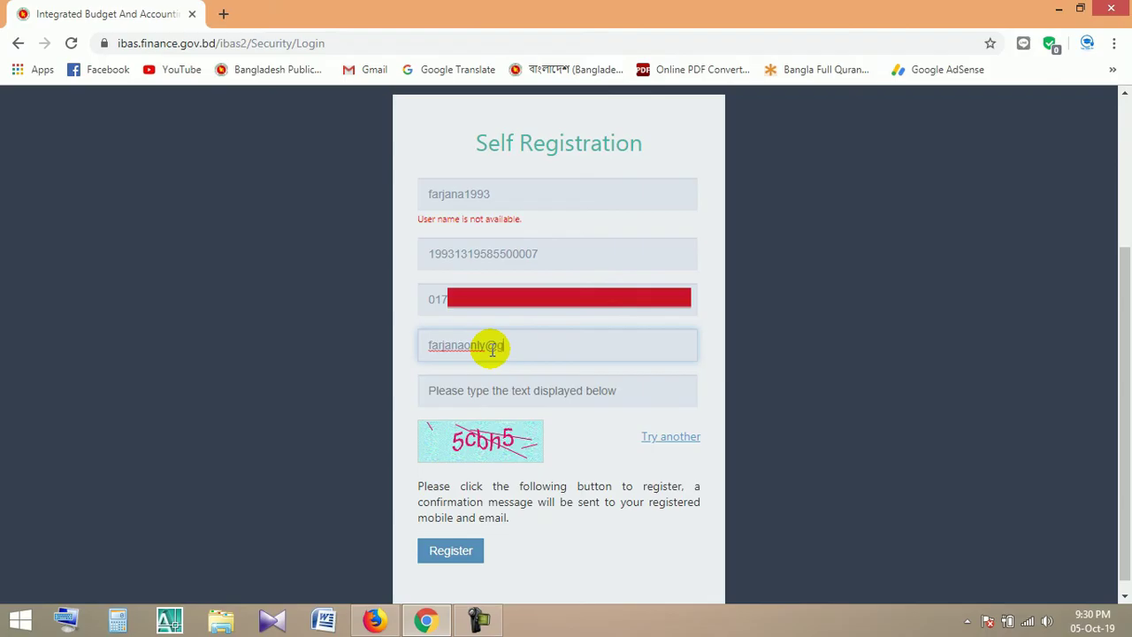
Enter the displayed captcha characters and submit the self-registration with Register
left_click(503, 397)
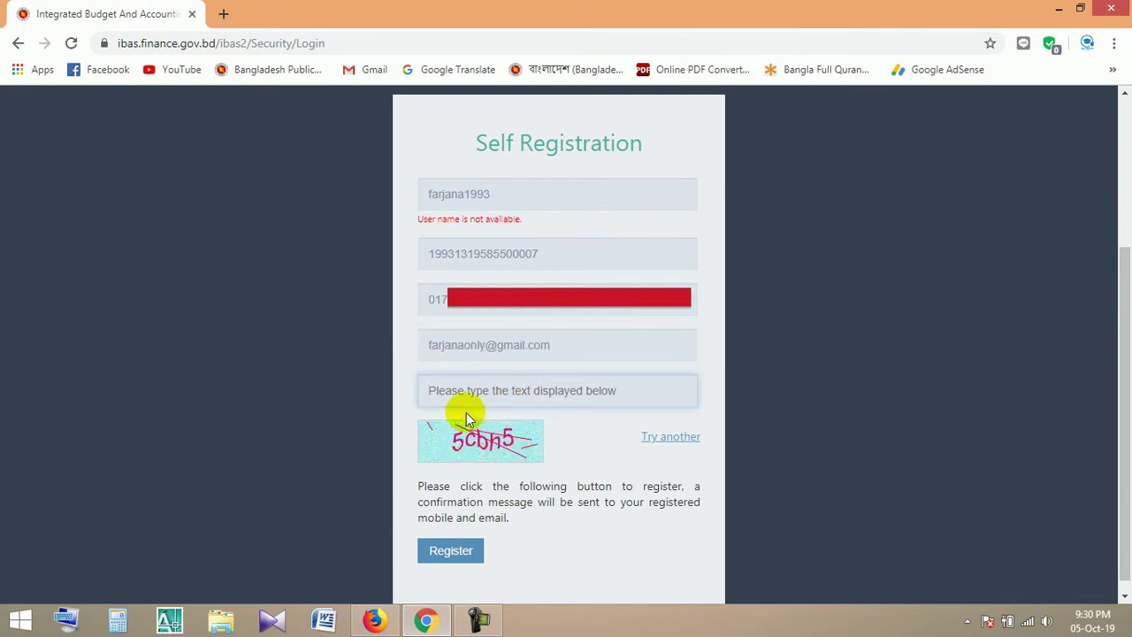
type("5cbhn5")
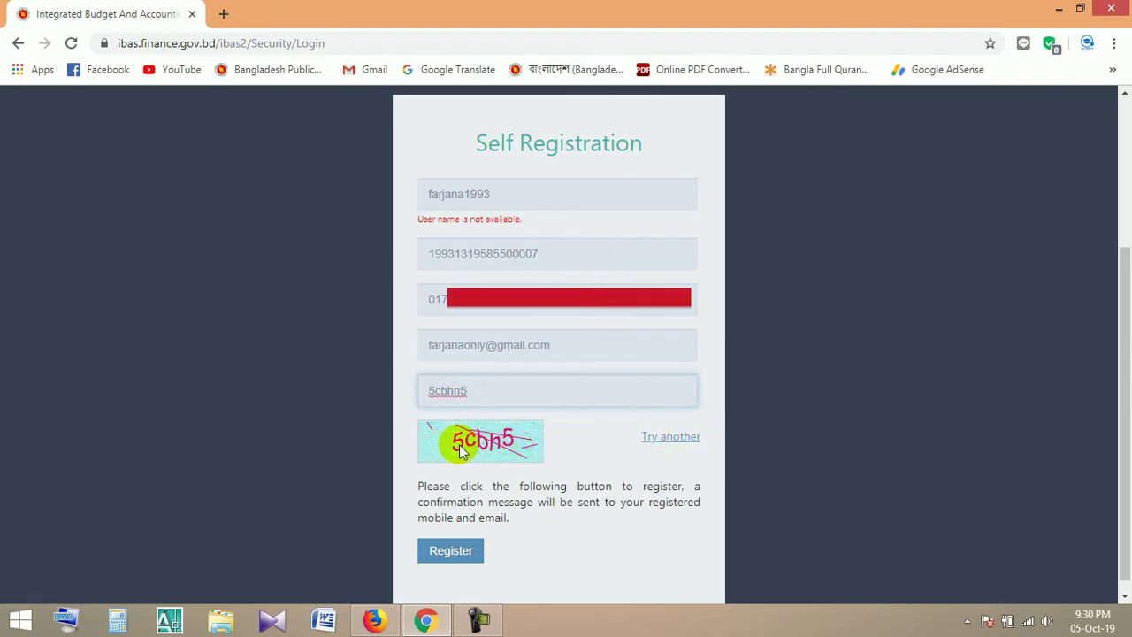
left_click(442, 553)
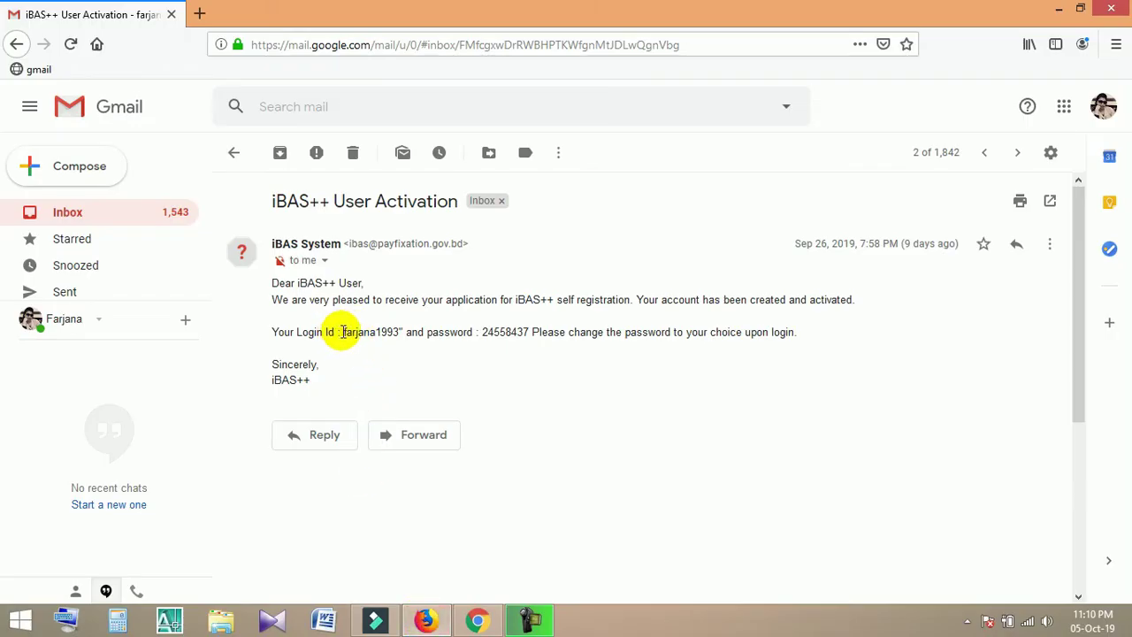
Select the login ID and password line in the iBAS++ User Activation e-mail, then deselect it
left_click_drag(343, 333, 529, 333)
left_click(530, 460)
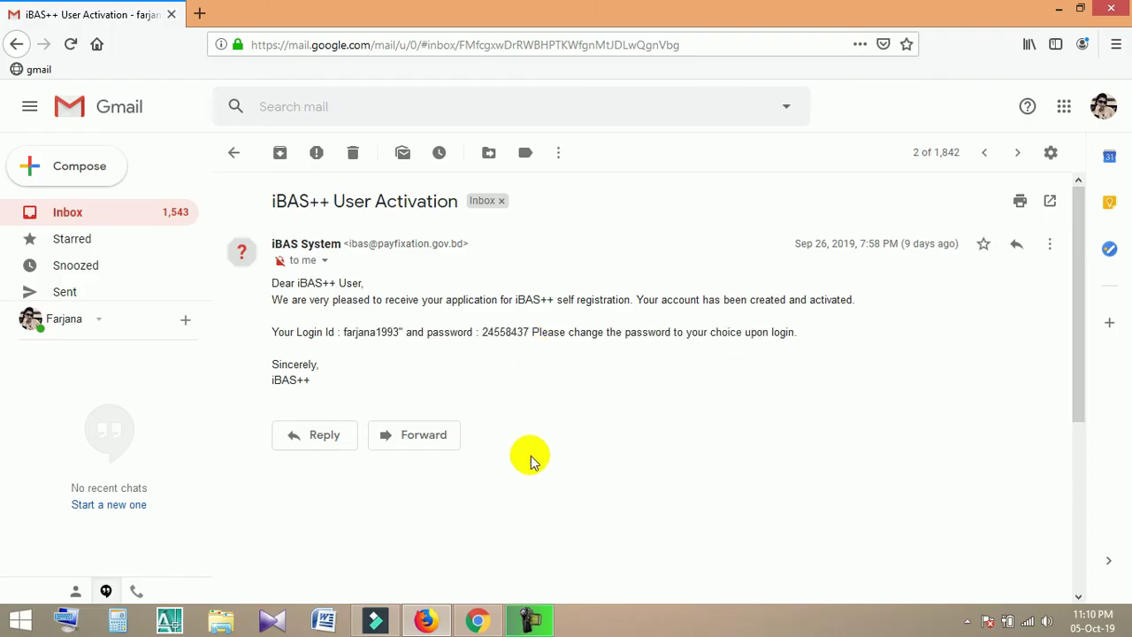
Return to Chrome, load the ibas.finance.gov.bd site, and choose the iBAS++ login
left_click(475, 619)
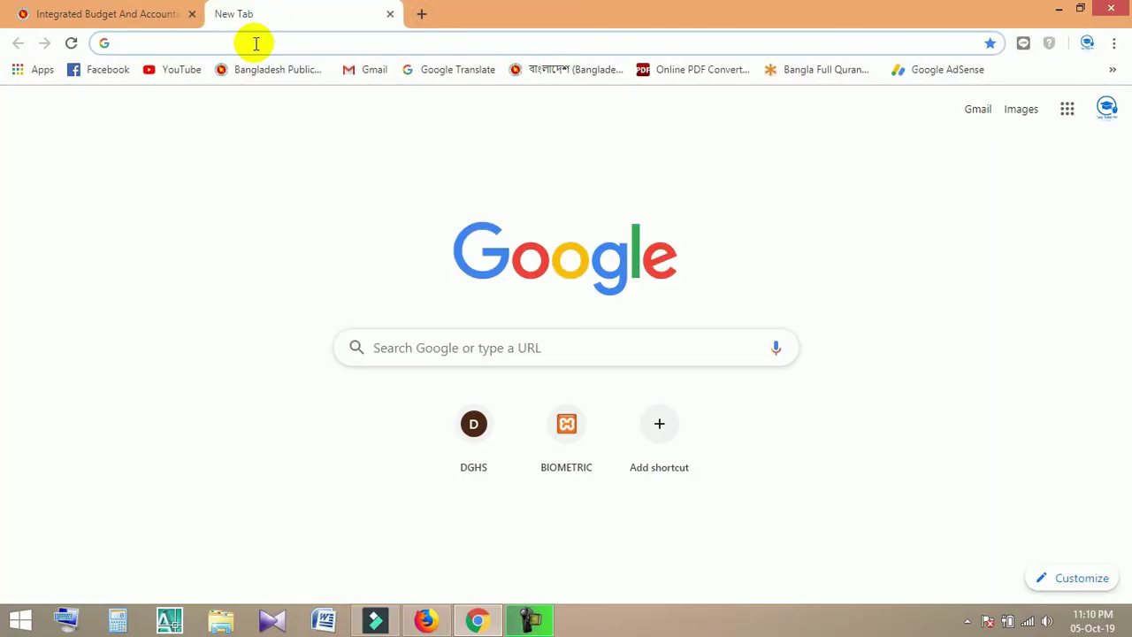
type("ibas.finance.gov.bd")
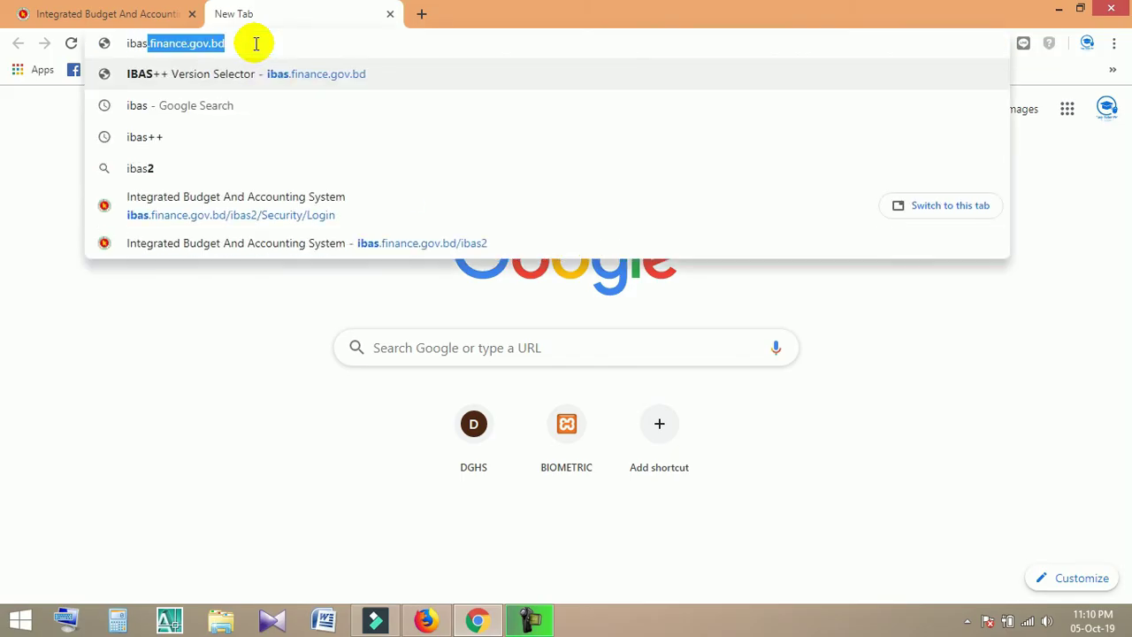
key("Return")
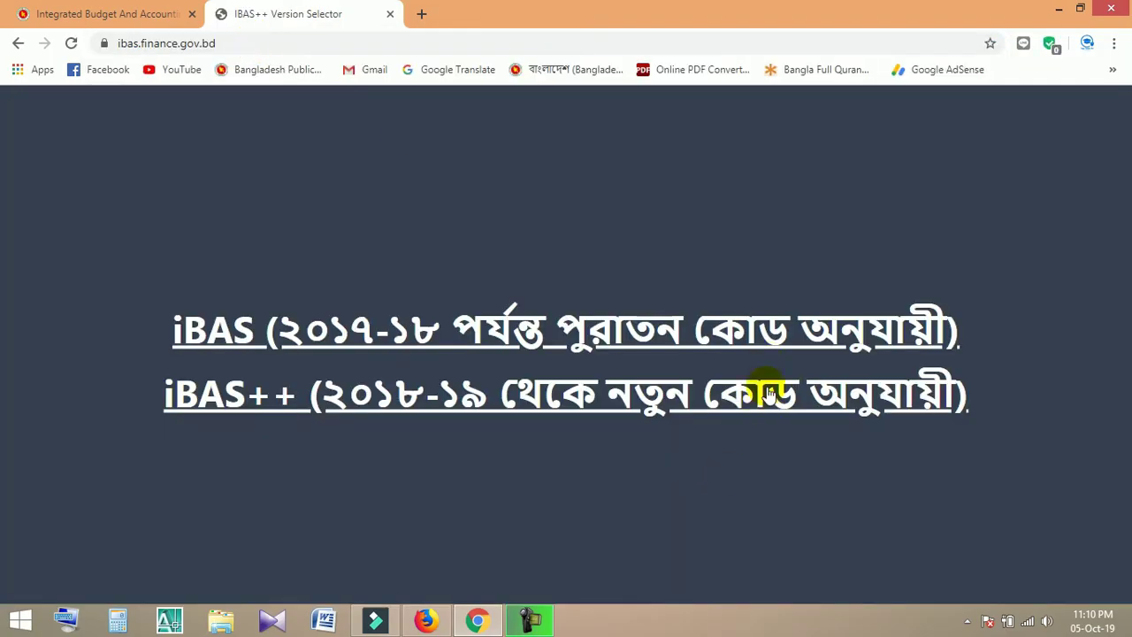
left_click(768, 398)
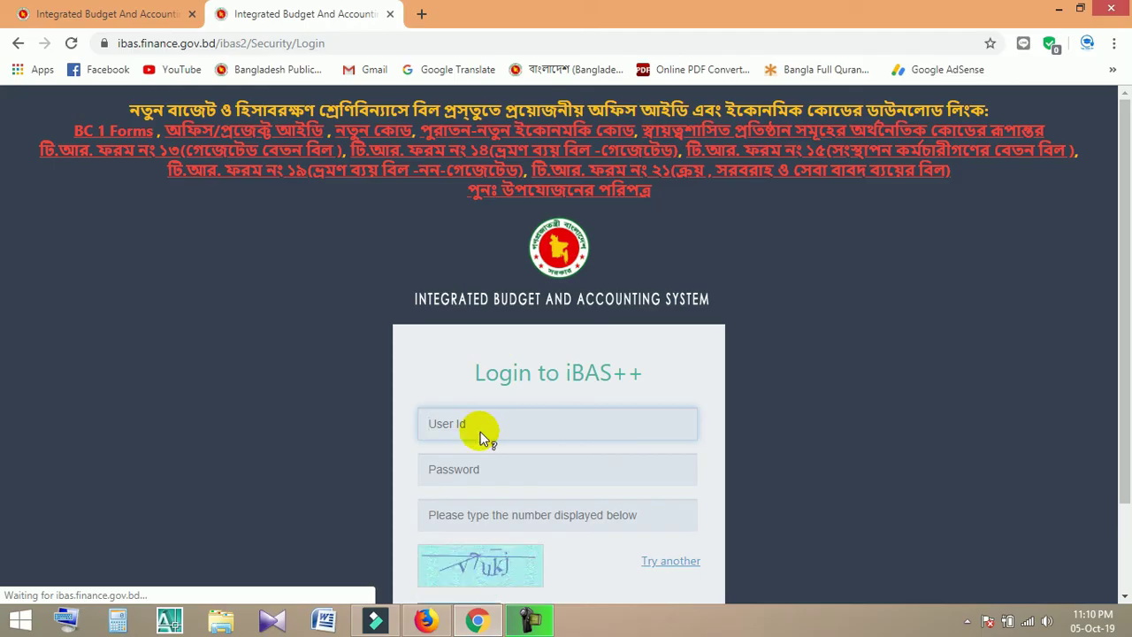
Enter the new user ID and password, refresh the captcha, and type its new characters
left_click(476, 419)
type("farjana")
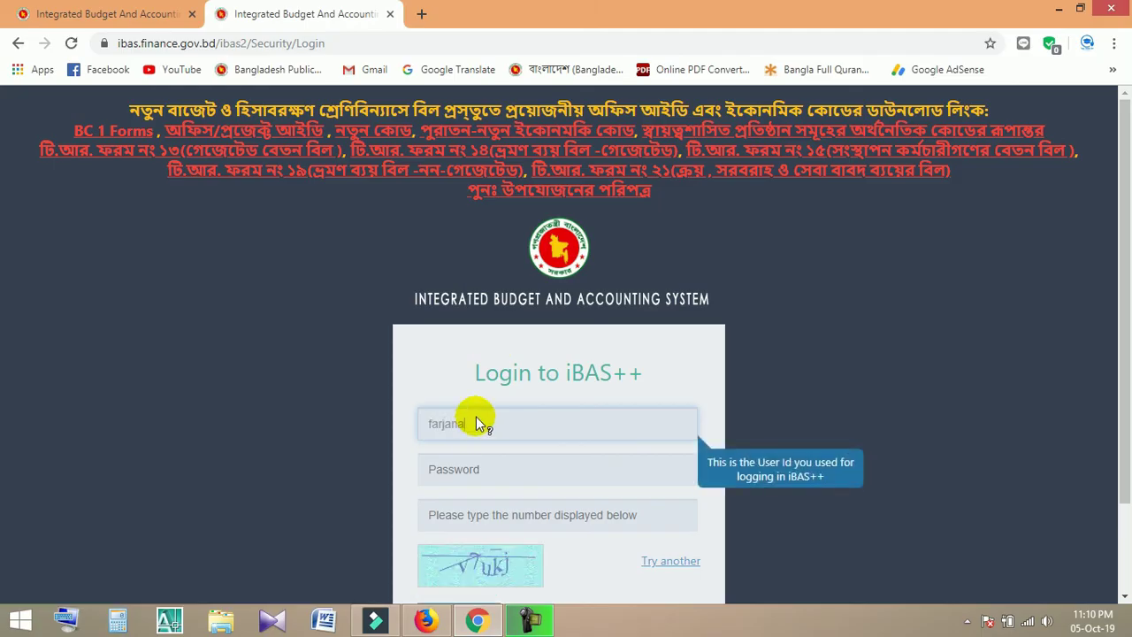
type("1993")
left_click(494, 468)
type("••••••••")
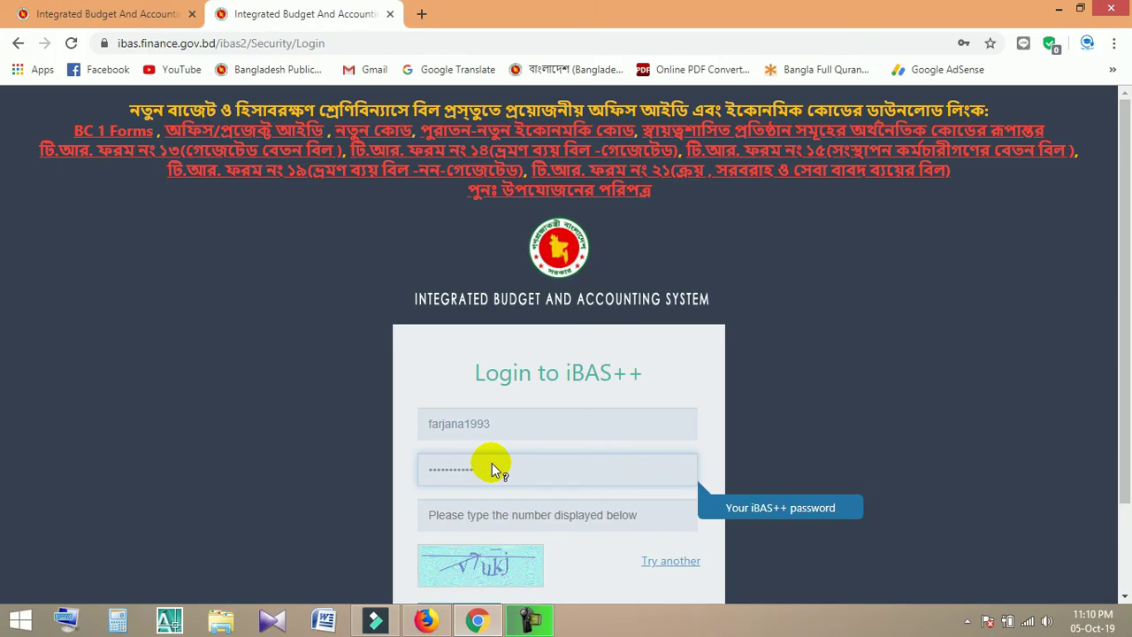
left_click(493, 515)
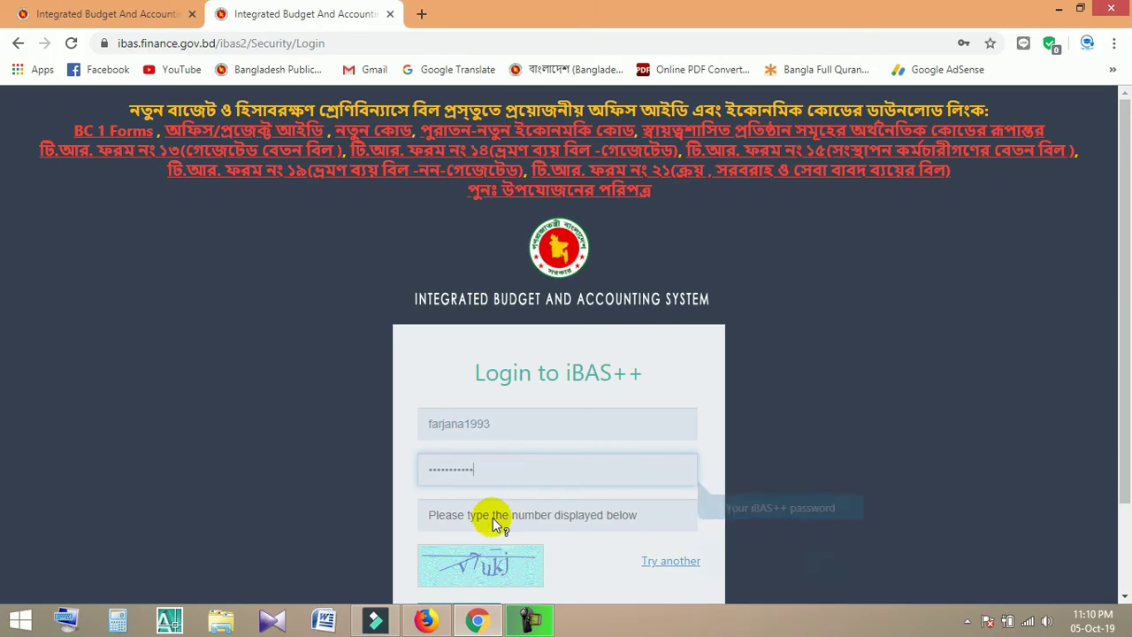
left_click(665, 562)
left_click(586, 509)
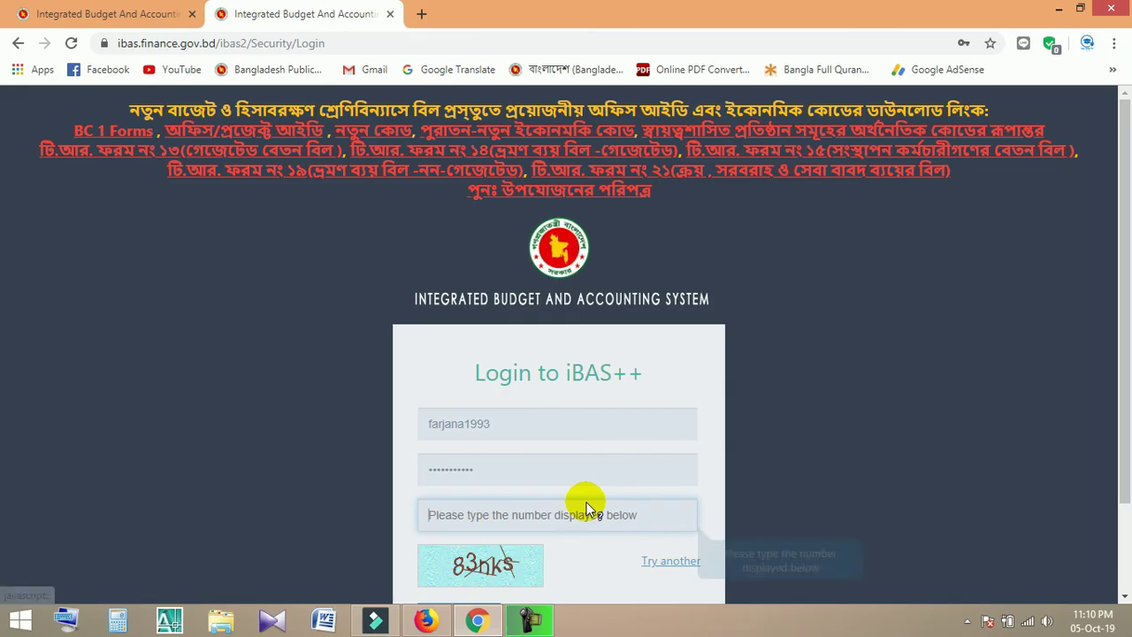
type("83nks")
Log in and choose Budget Execution on the Subsystem Selection page
left_click(451, 504)
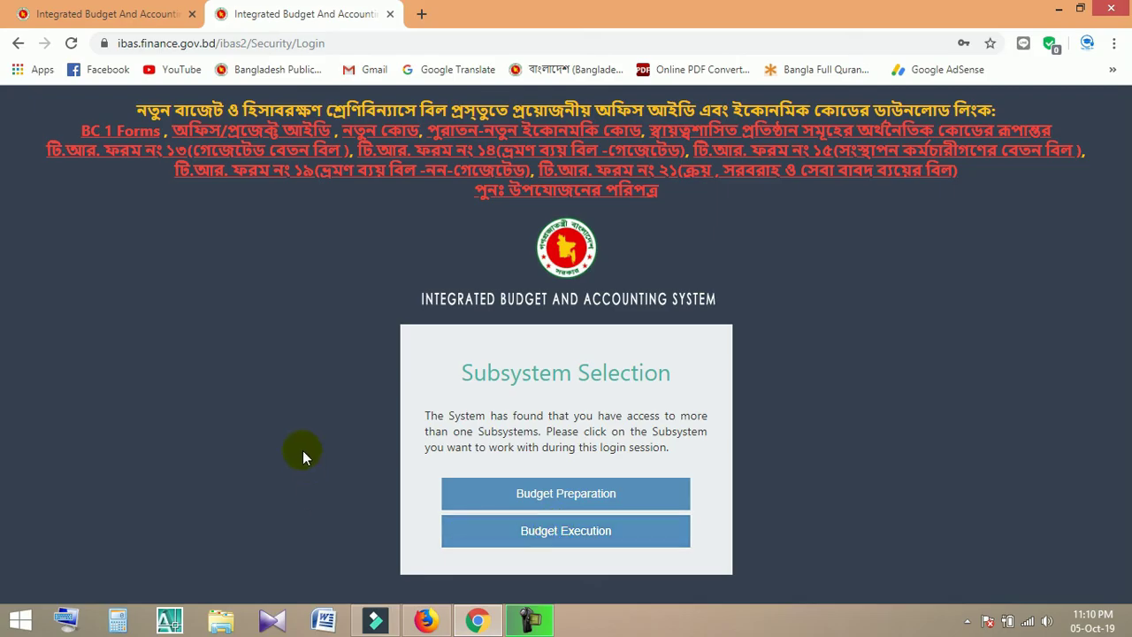
left_click(555, 533)
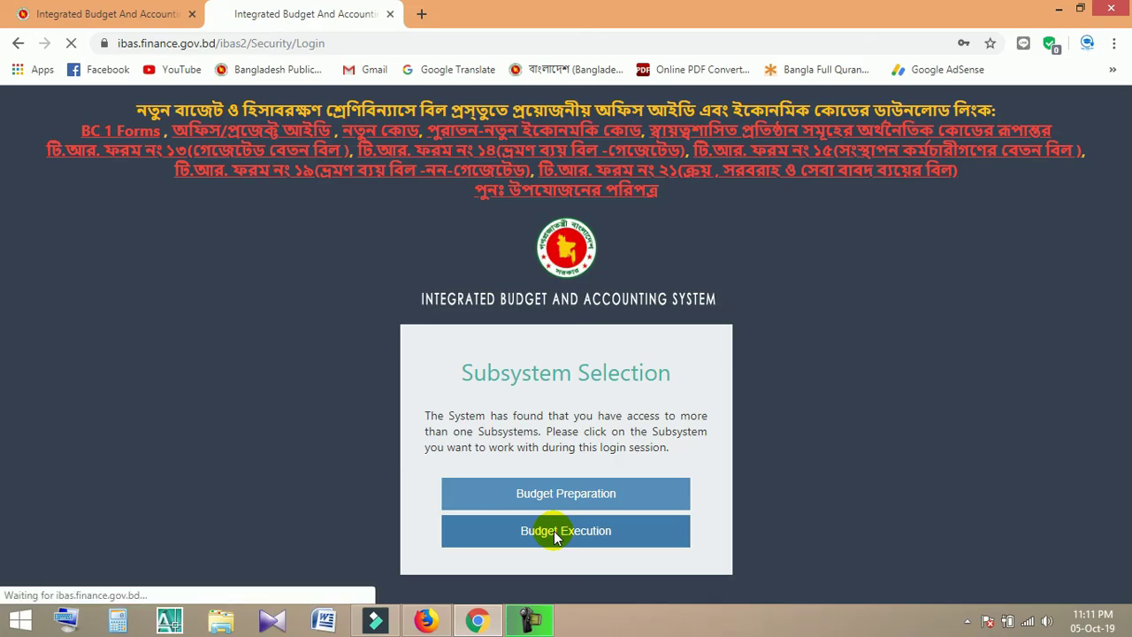